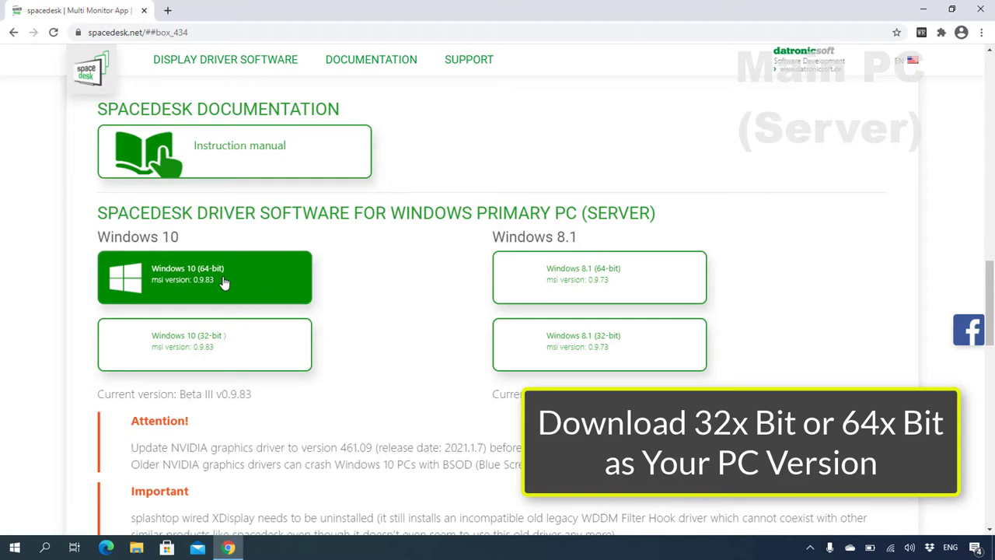
Step: Download the Windows 10 (64-bit) spacedesk driver, open its installer and close the browser
click(224, 282)
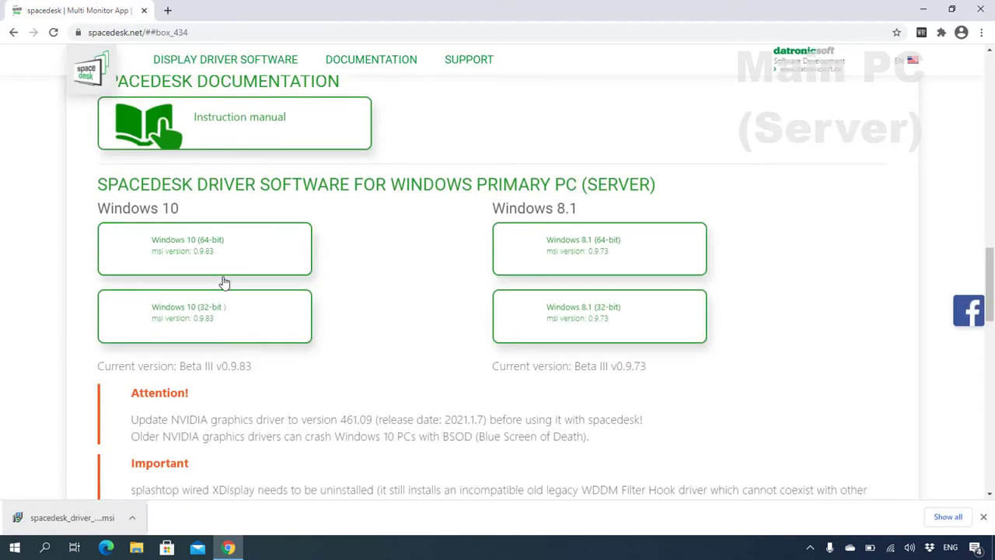
click(132, 517)
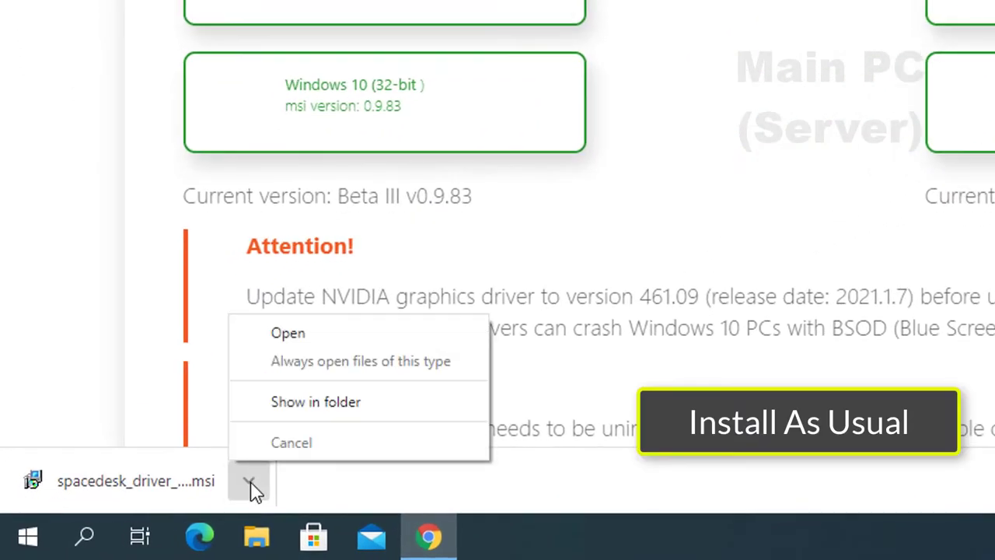
click(382, 344)
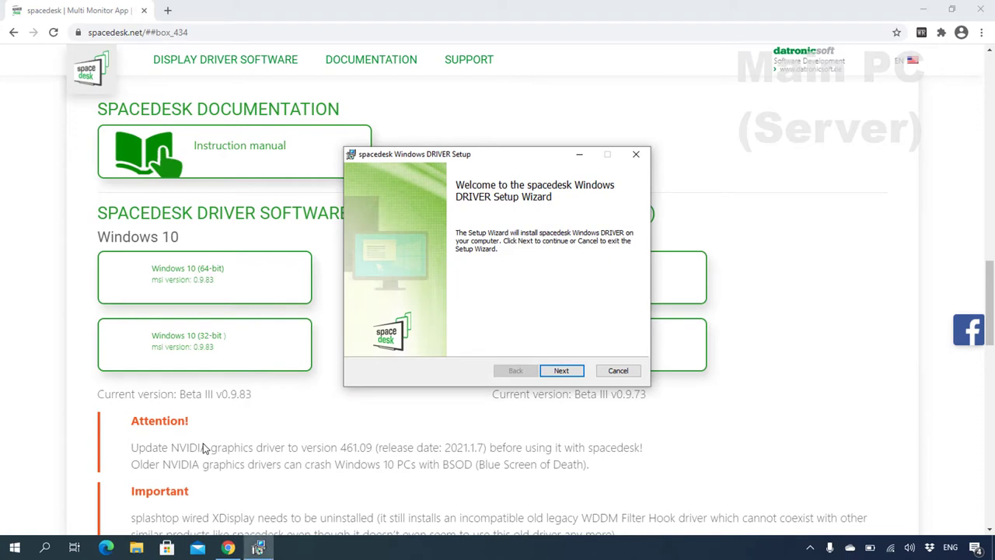
click(981, 17)
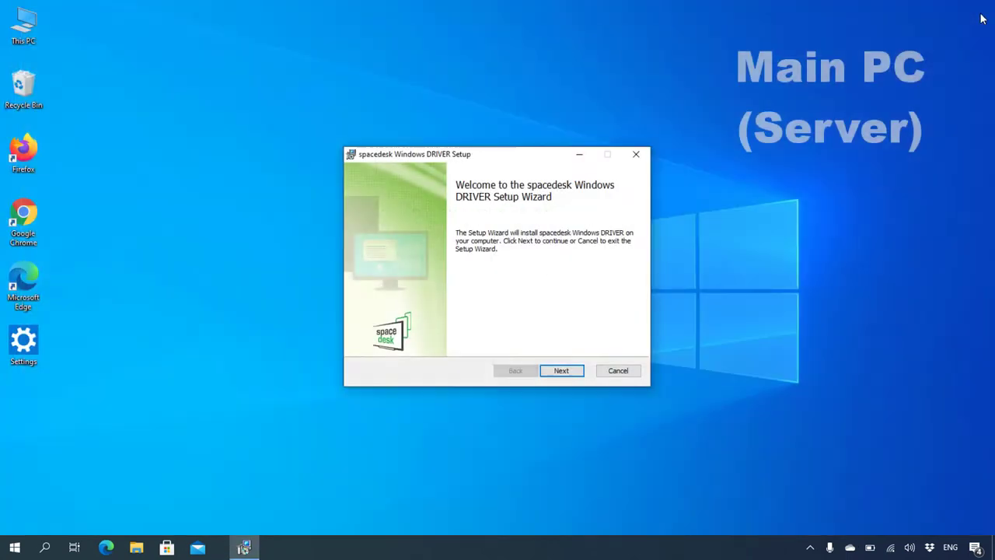
Step: Install the spacedesk driver, accepting the licence terms and keeping the default destination folder and the Windows firewall exception
click(560, 372)
click(364, 343)
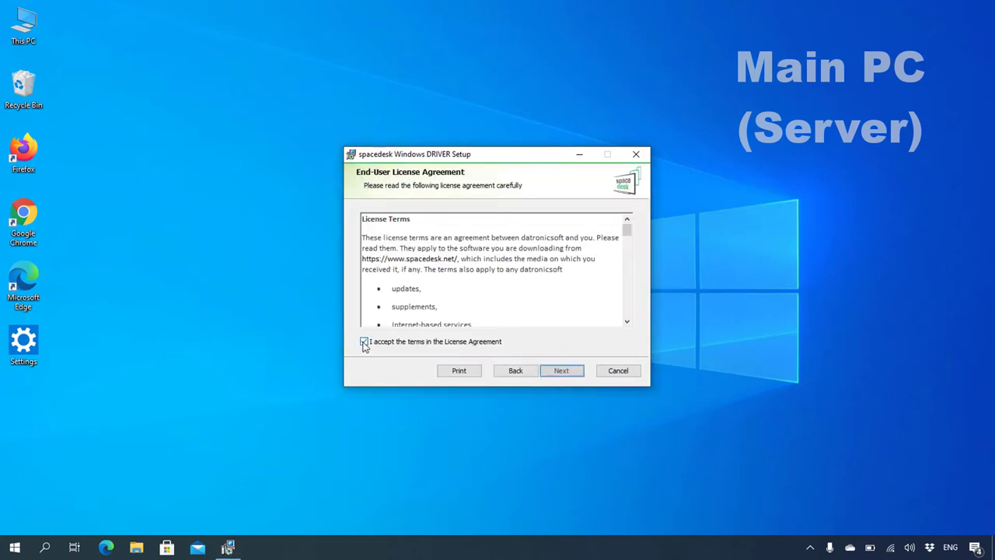
click(564, 373)
click(565, 377)
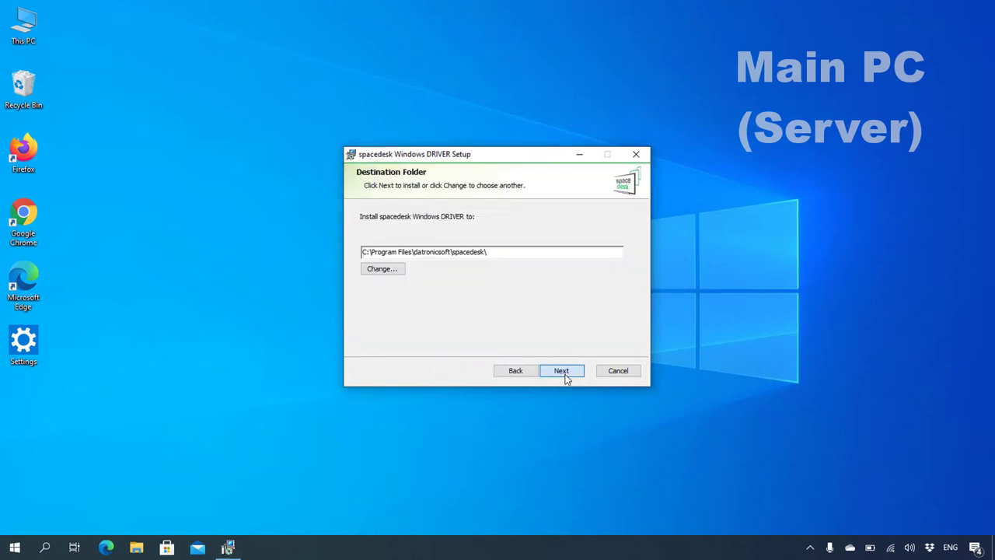
click(565, 377)
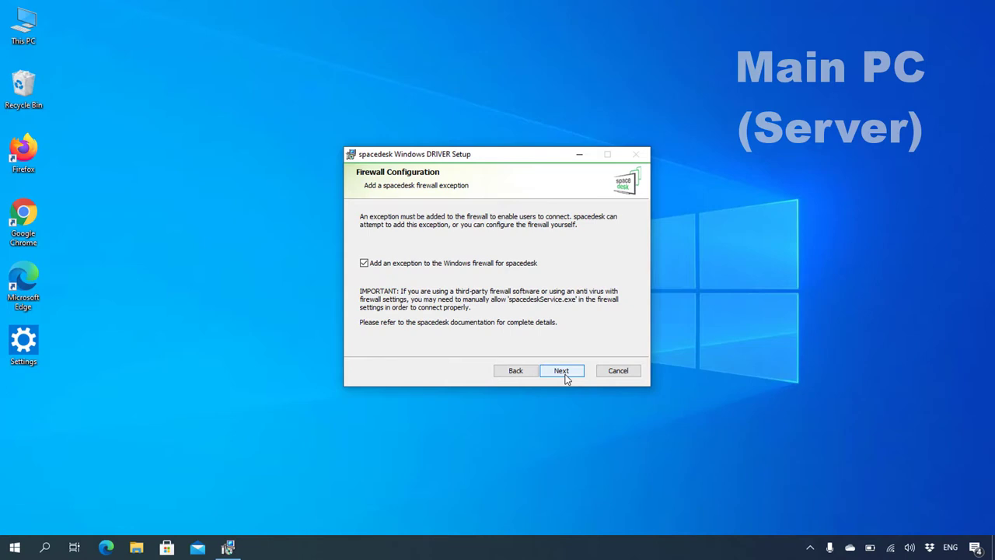
click(566, 376)
click(566, 377)
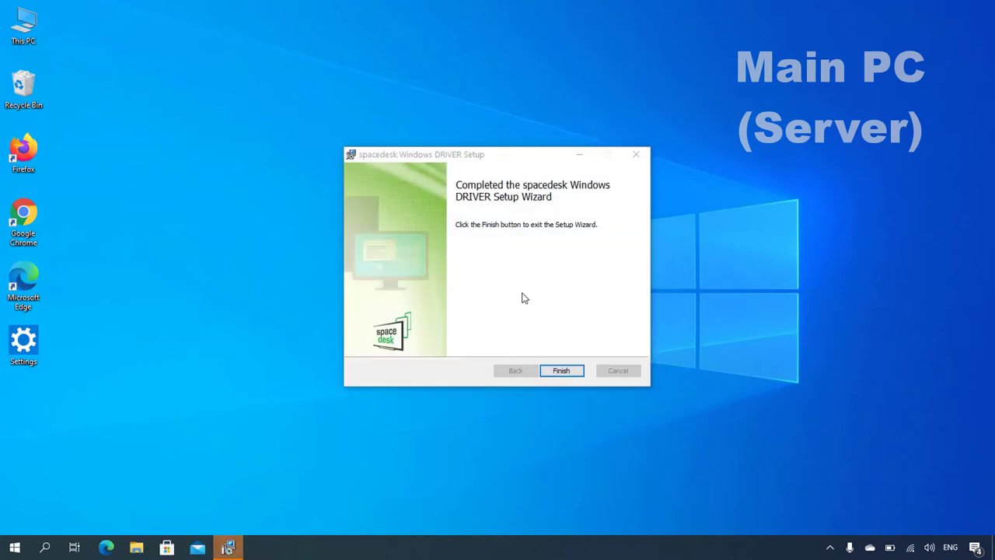
click(567, 370)
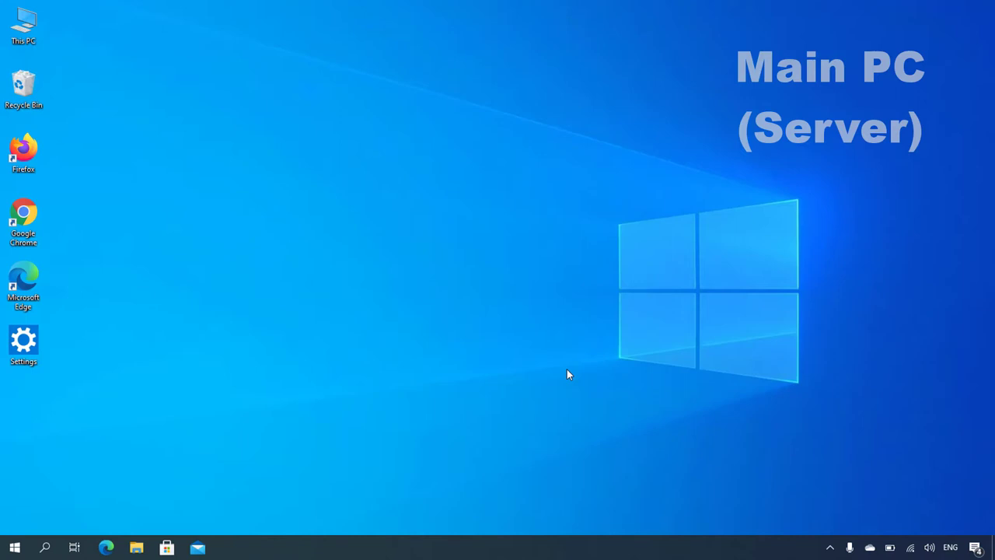
Step: Open the spacedesk server window and examine its local network interfaces and remote network connections
click(810, 547)
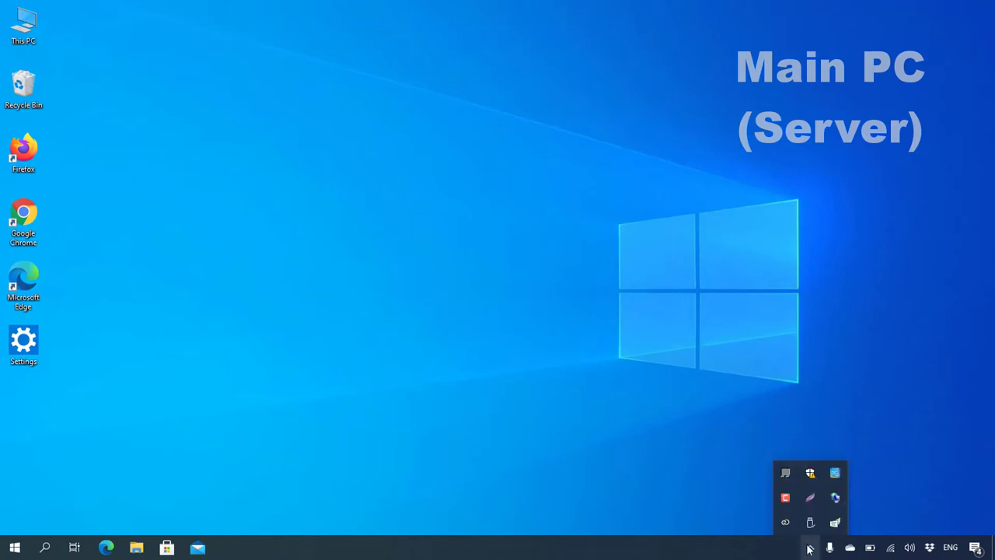
click(834, 523)
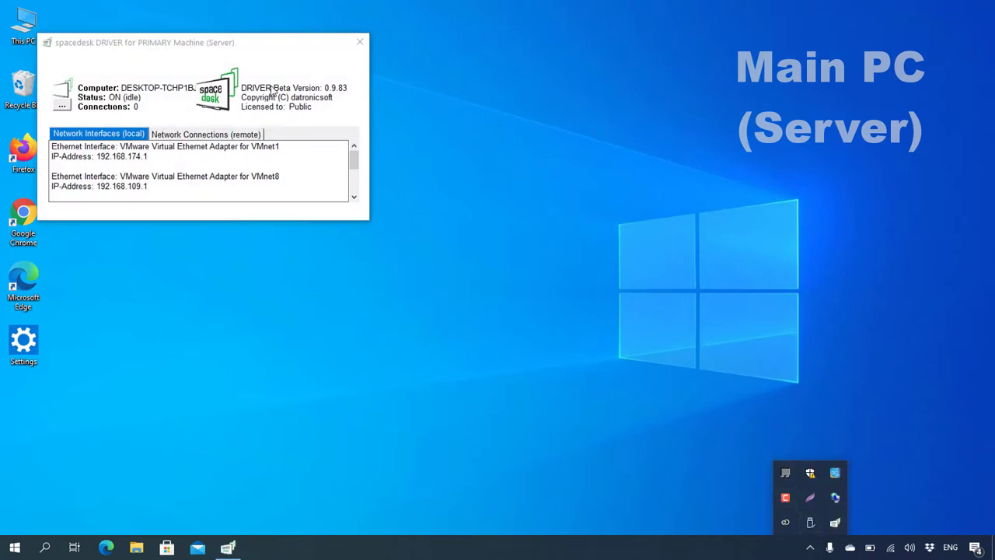
drag(260, 43, 606, 163)
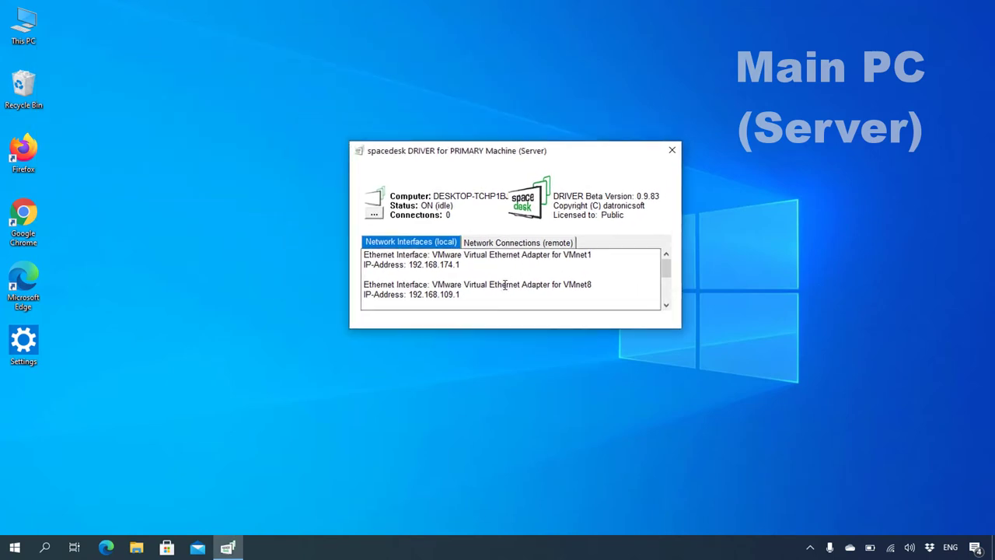
scroll(504, 286, down, 3)
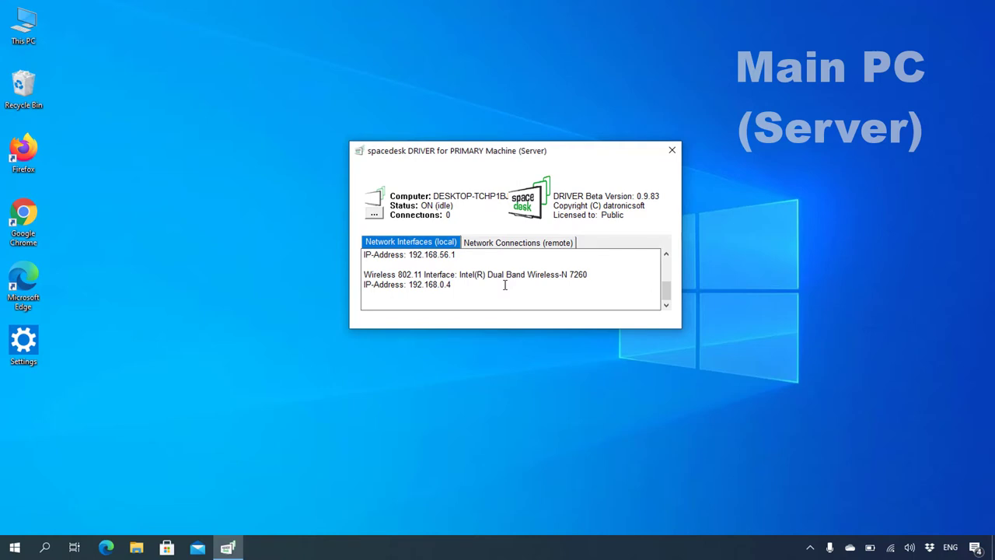
scroll(504, 286, up, 3)
click(506, 243)
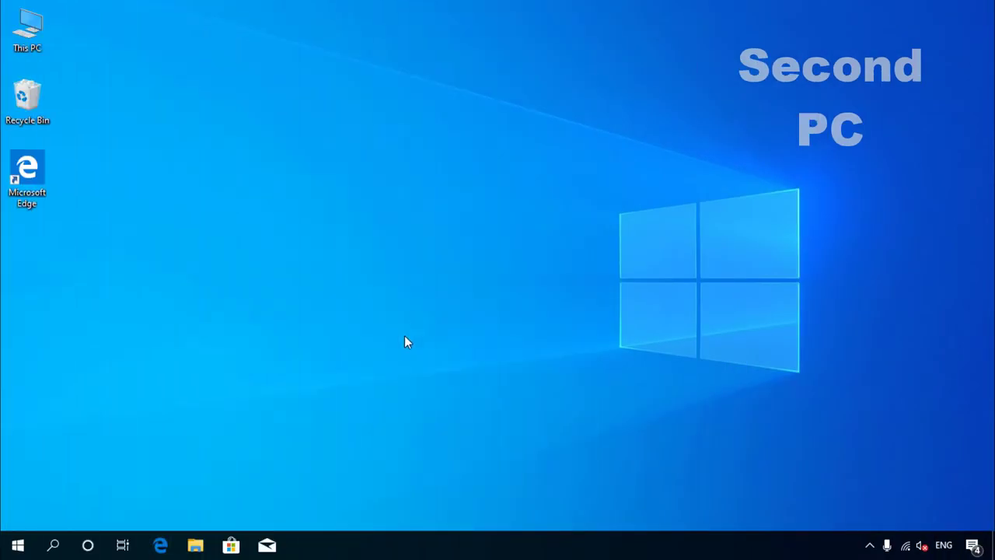
Step: On the second PC, switch to Microsoft Store, search for "spacedesk" and open the app's page
click(232, 545)
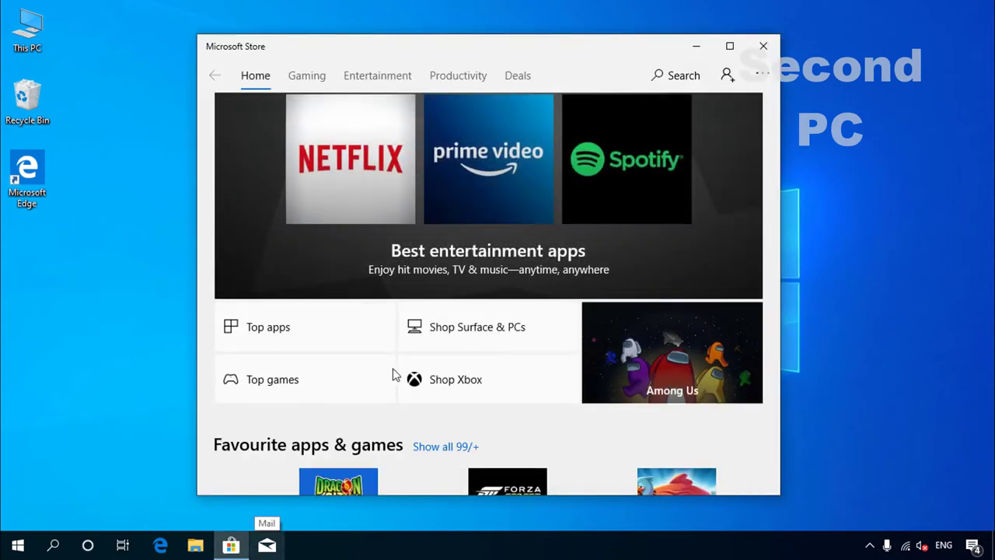
click(729, 46)
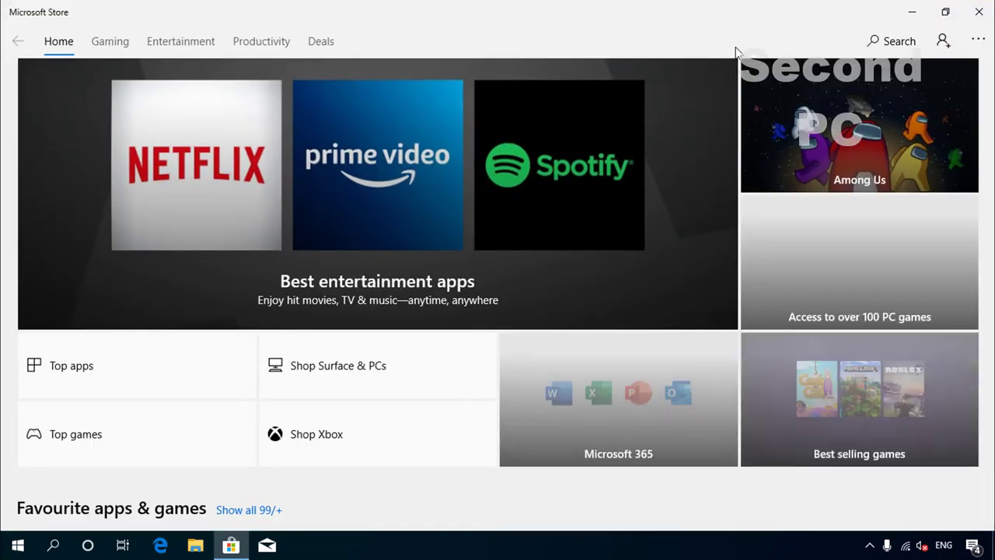
click(900, 42)
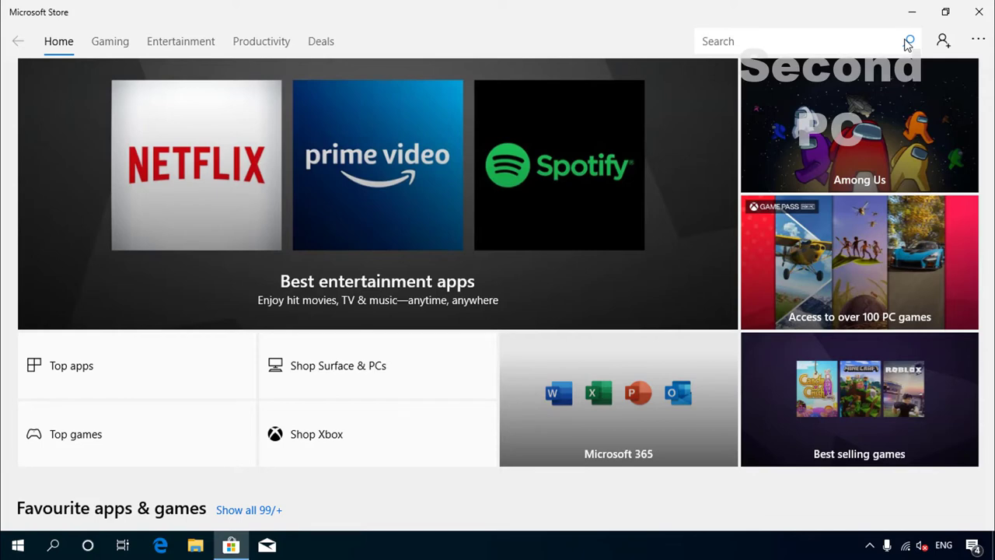
text(spacedesk)
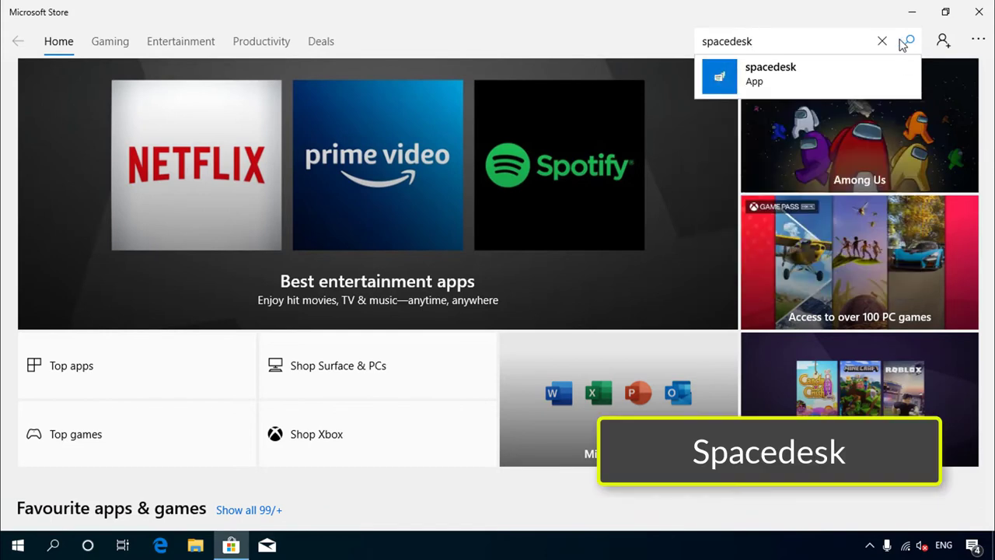
click(765, 77)
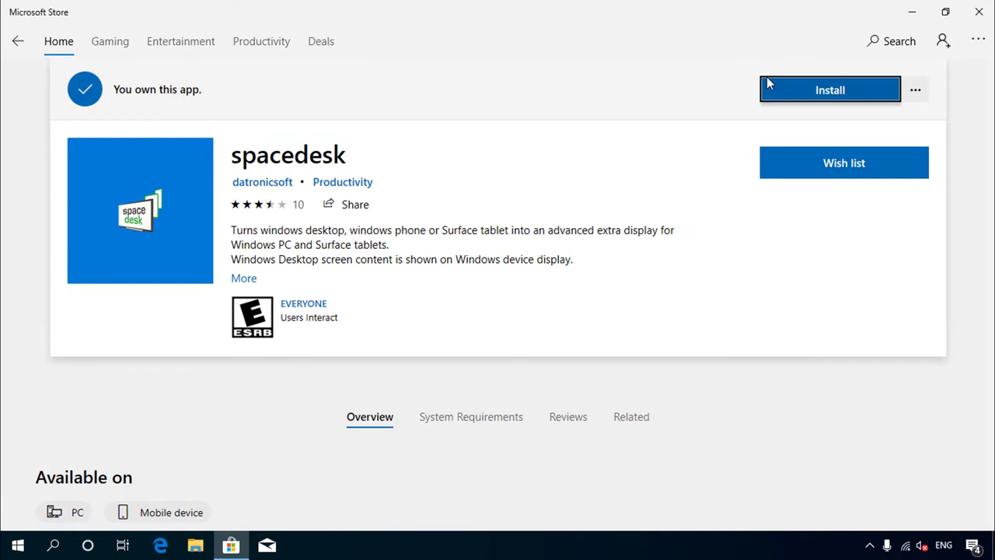
Step: Install the spacedesk app without signing in, and launch the viewer with the store closed
click(834, 87)
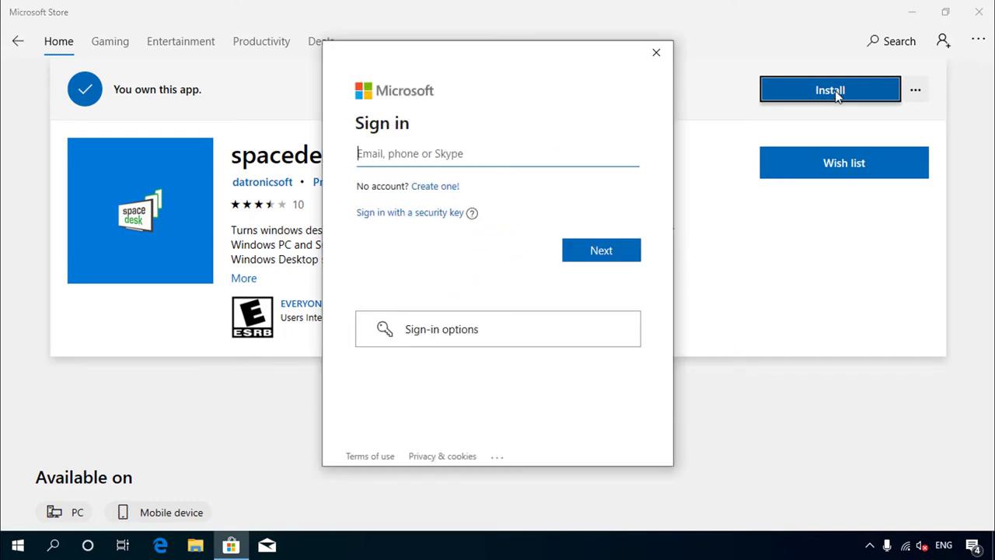
click(657, 53)
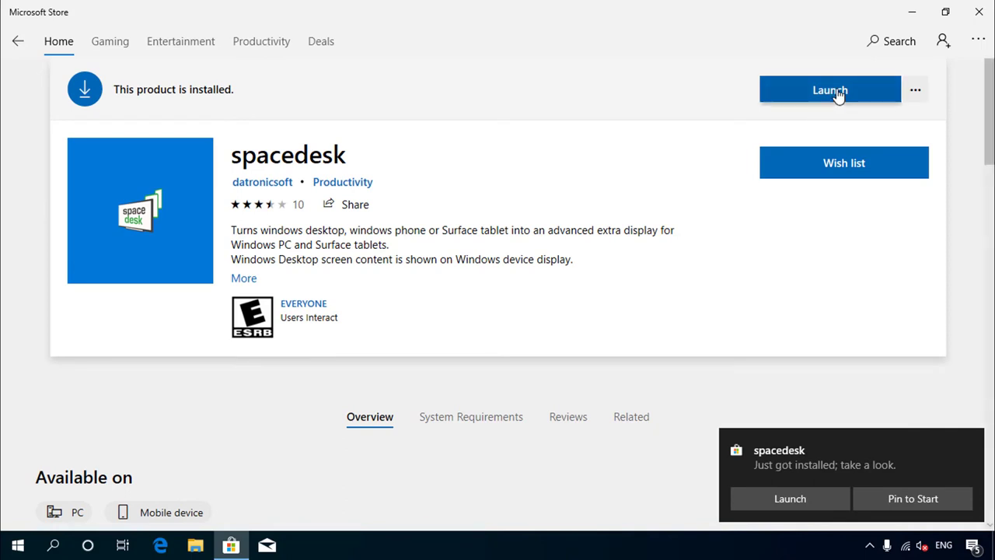
click(838, 91)
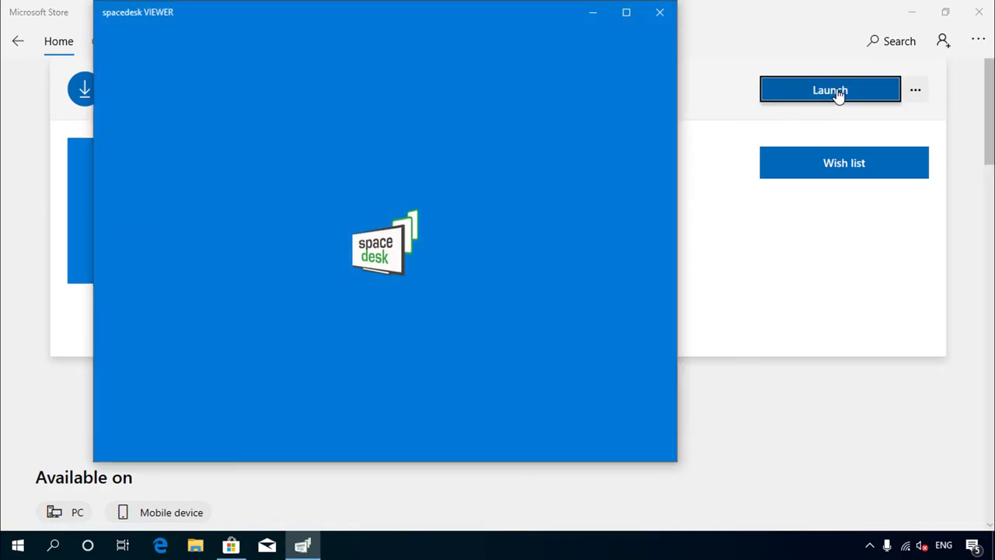
click(978, 12)
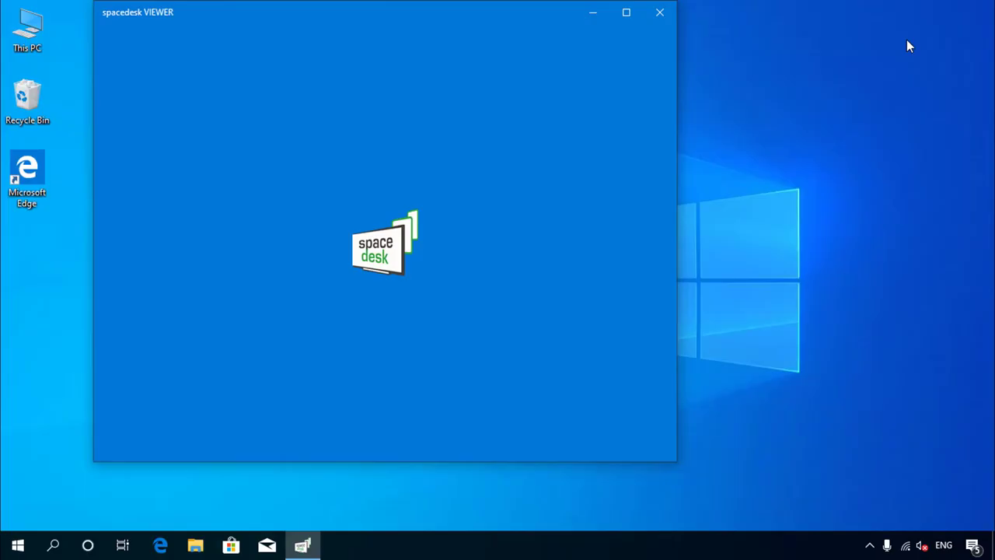
drag(511, 11, 626, 56)
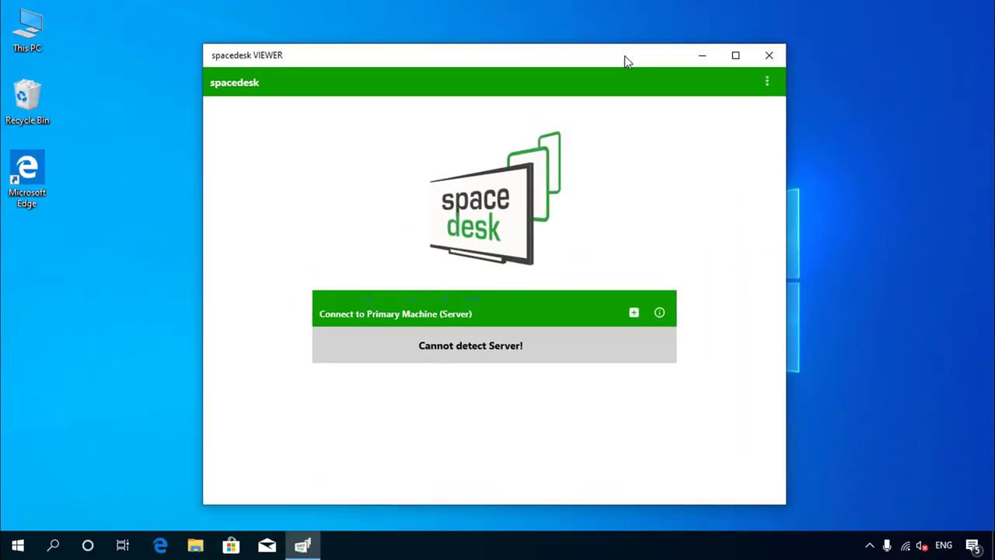
Step: Connect the spacedesk viewer to the primary machine at 192.168.0.6, checking the Wi-Fi network on both PCs
click(908, 547)
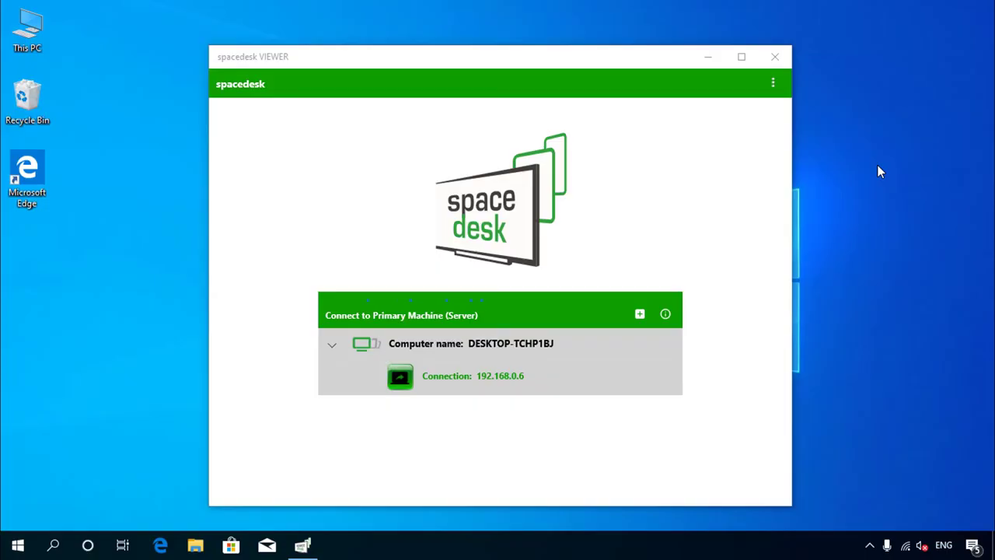
click(495, 381)
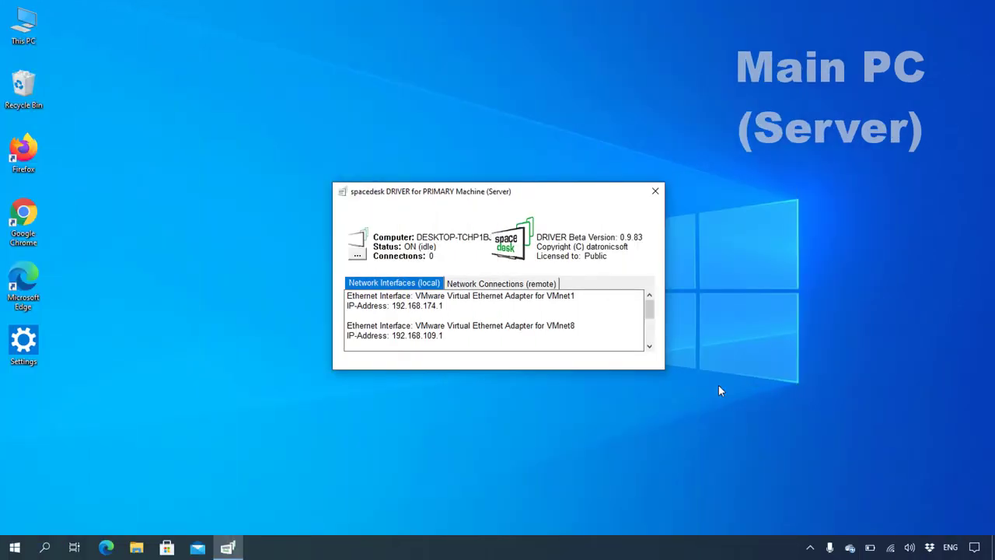
click(892, 548)
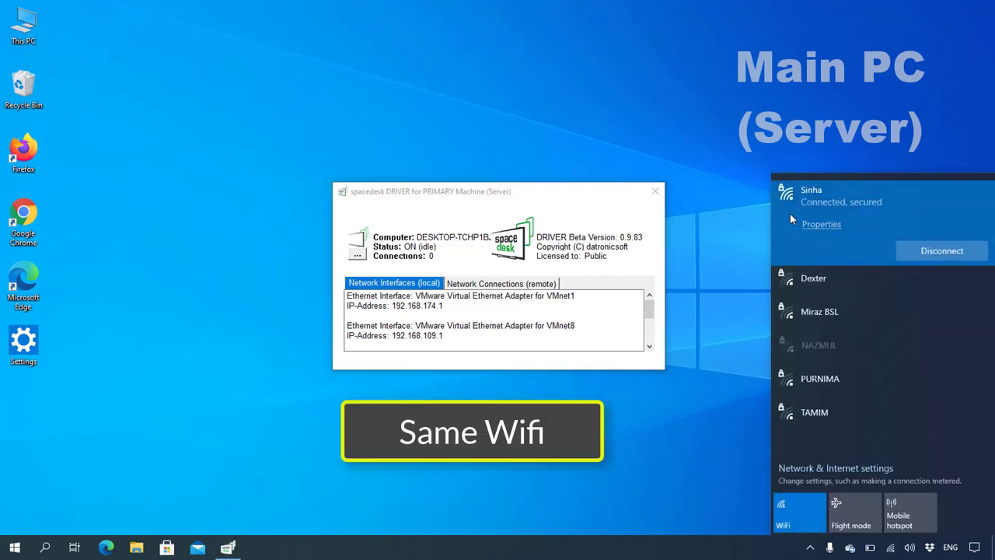
click(684, 326)
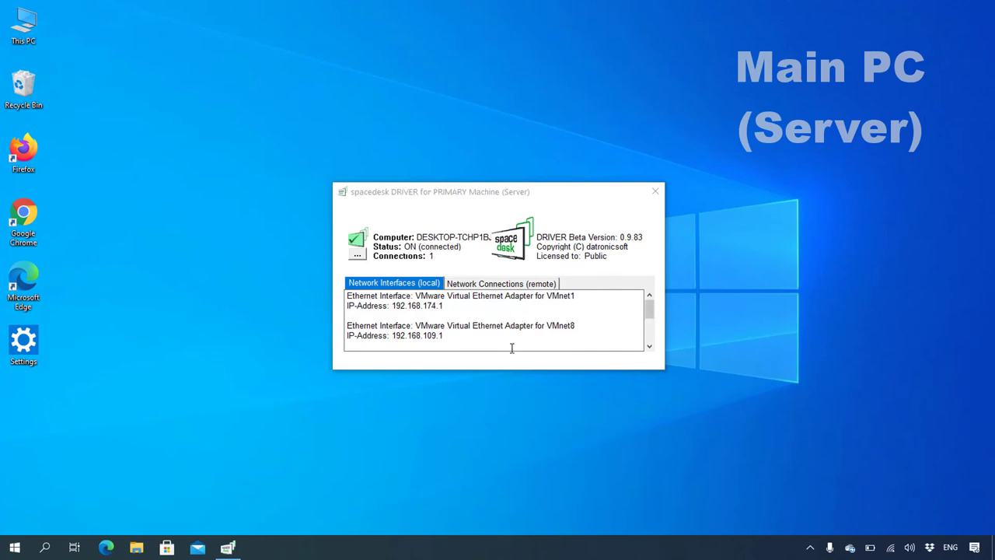
Step: Check the spacedesk server's connection status among the main PC's hidden notification icons
click(809, 548)
click(835, 522)
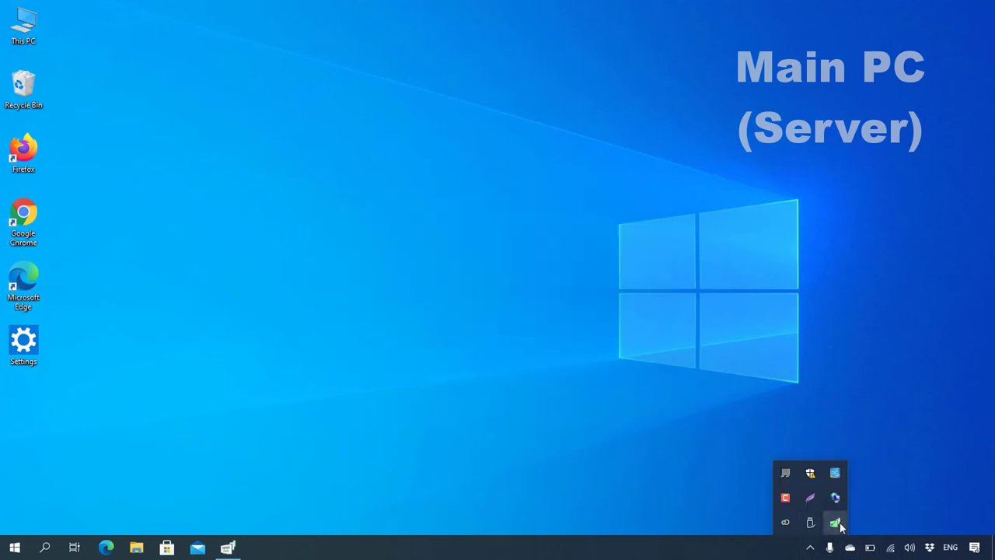
click(507, 312)
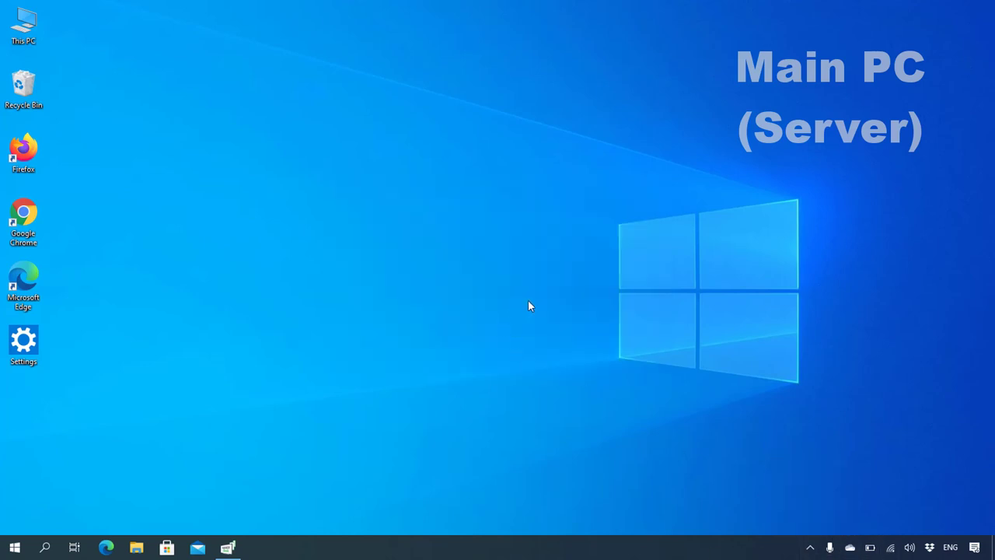
Step: Set multiple displays to "Extend these displays" in the main PC's display settings and keep the changes
right_click(528, 306)
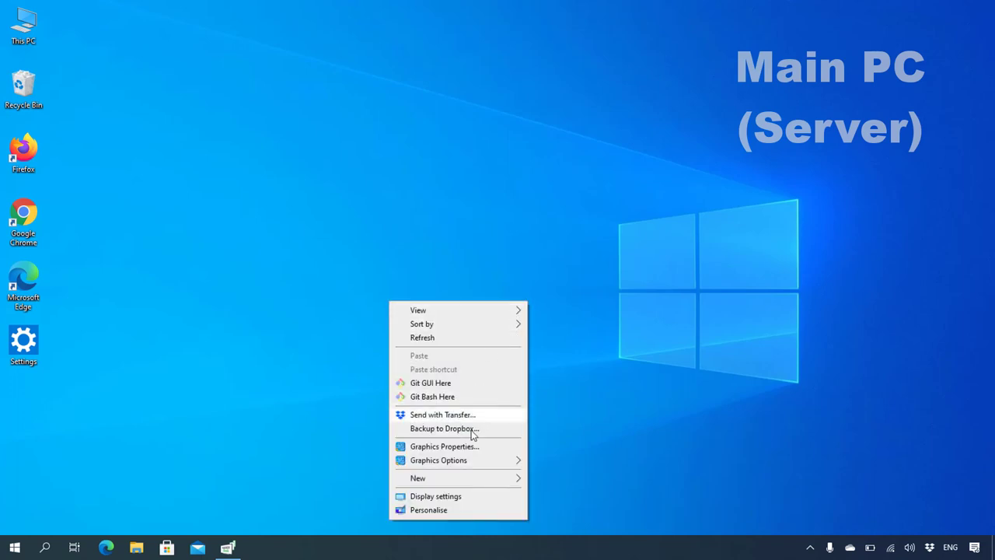
click(462, 496)
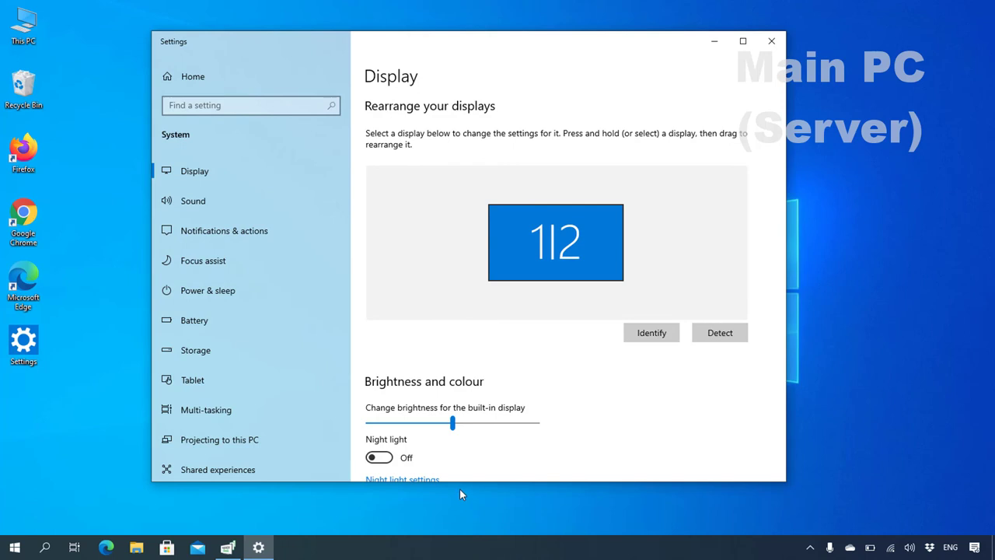
scroll(510, 418, down, 3)
scroll(561, 378, down, 6)
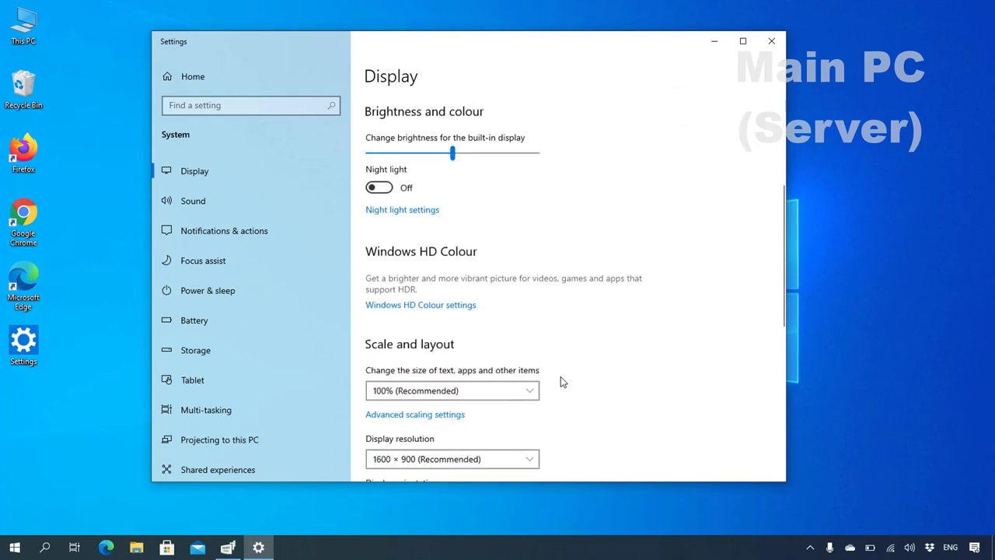
scroll(560, 377, down, 1)
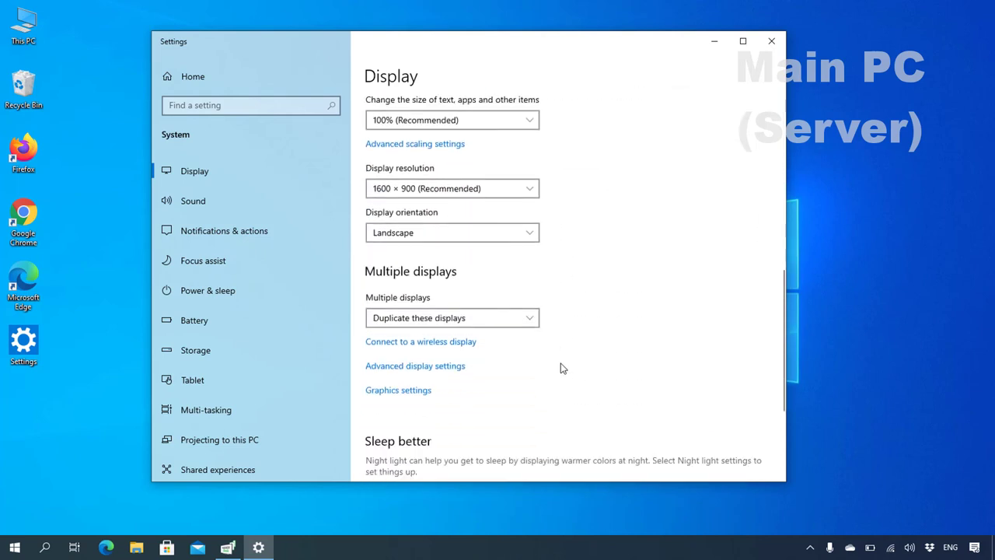
click(513, 320)
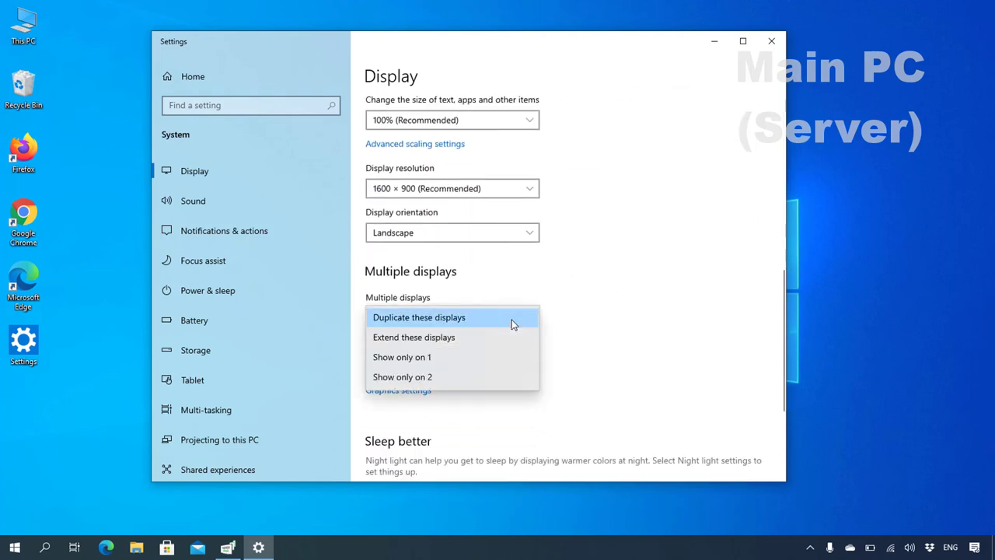
click(435, 343)
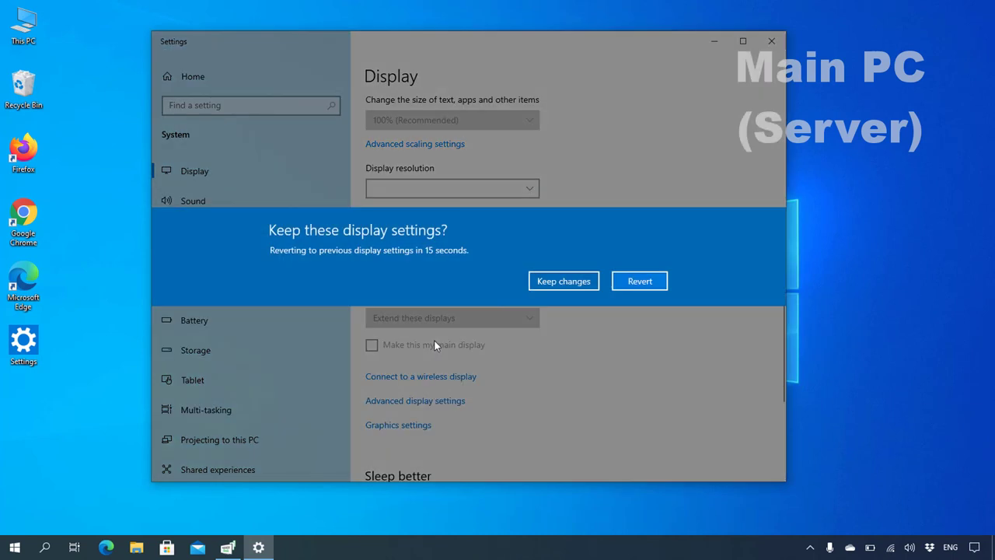
click(563, 281)
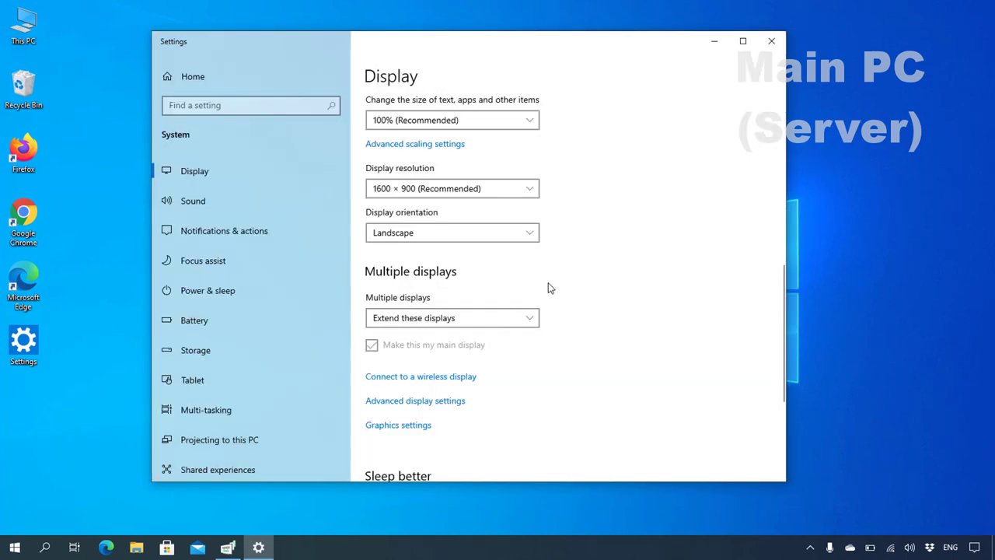